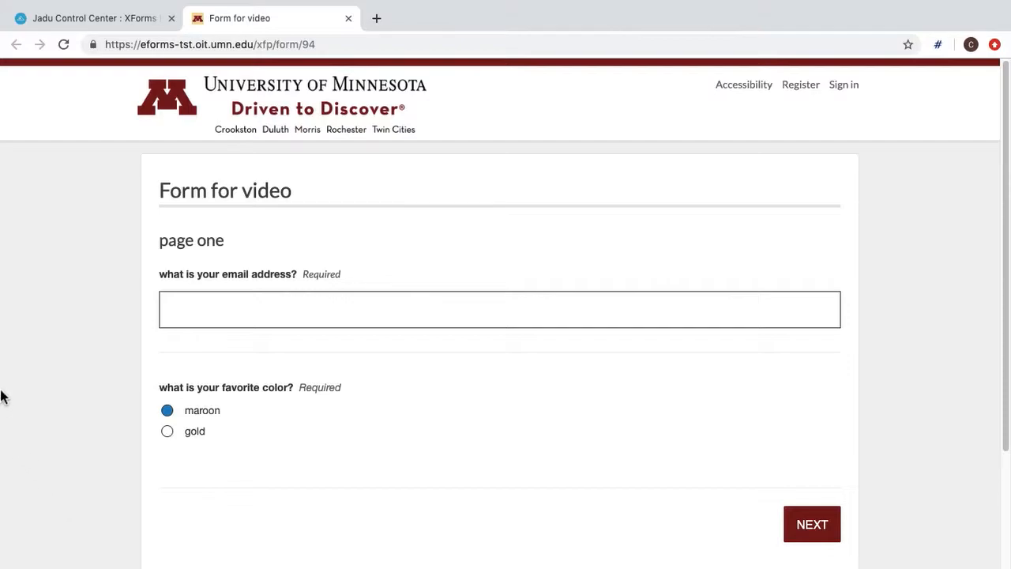
- Go back to the Control Center tab with the Publish page for 'Form for video'
click(99, 22)
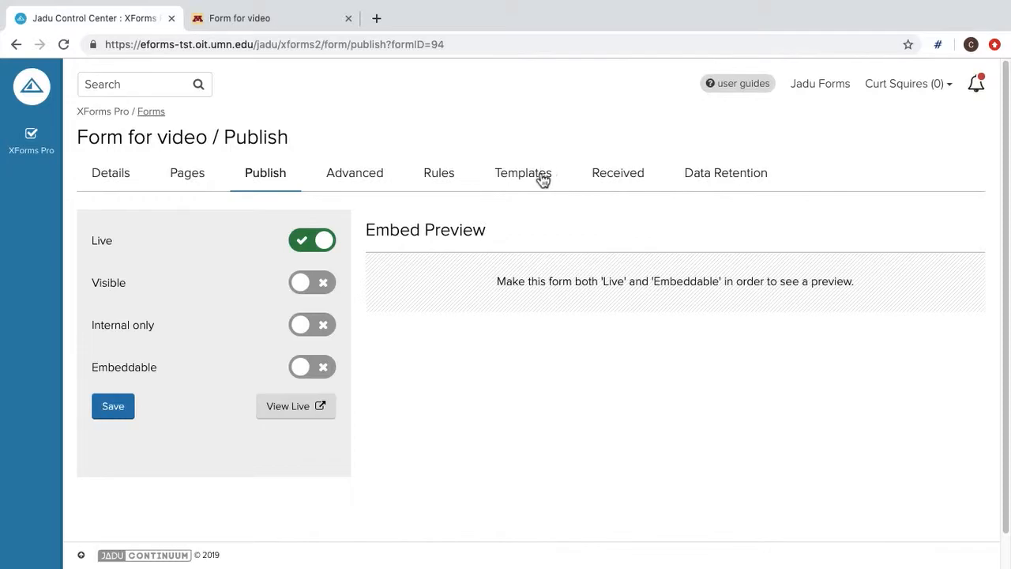
- Create a new template of type Send Email from the form's Templates page
click(541, 179)
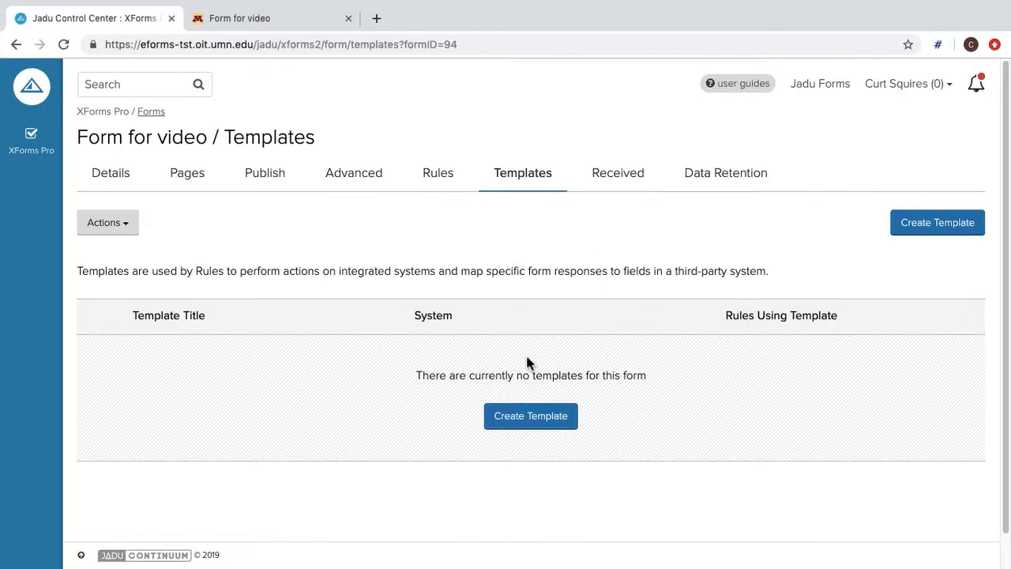
click(541, 425)
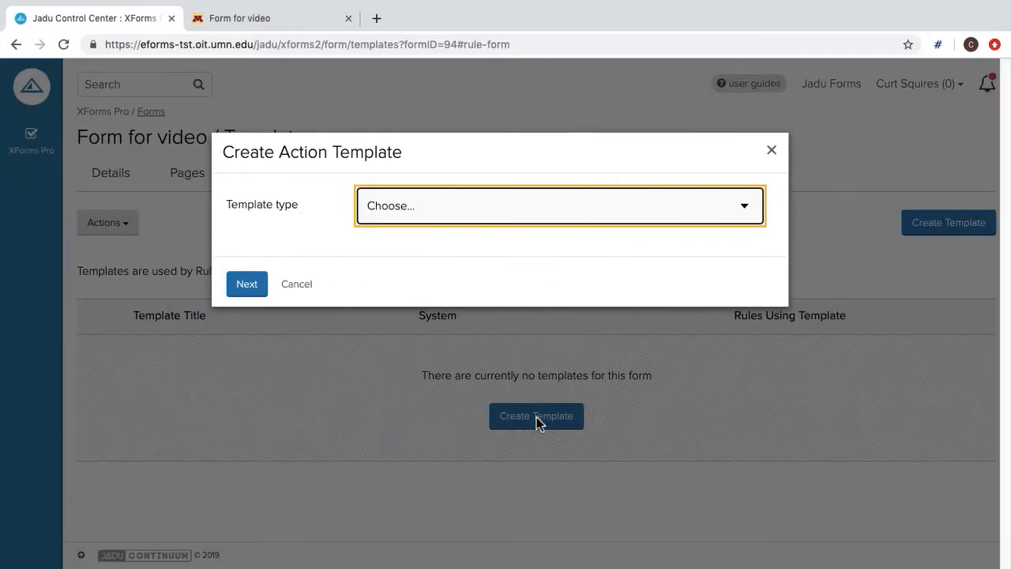
click(597, 206)
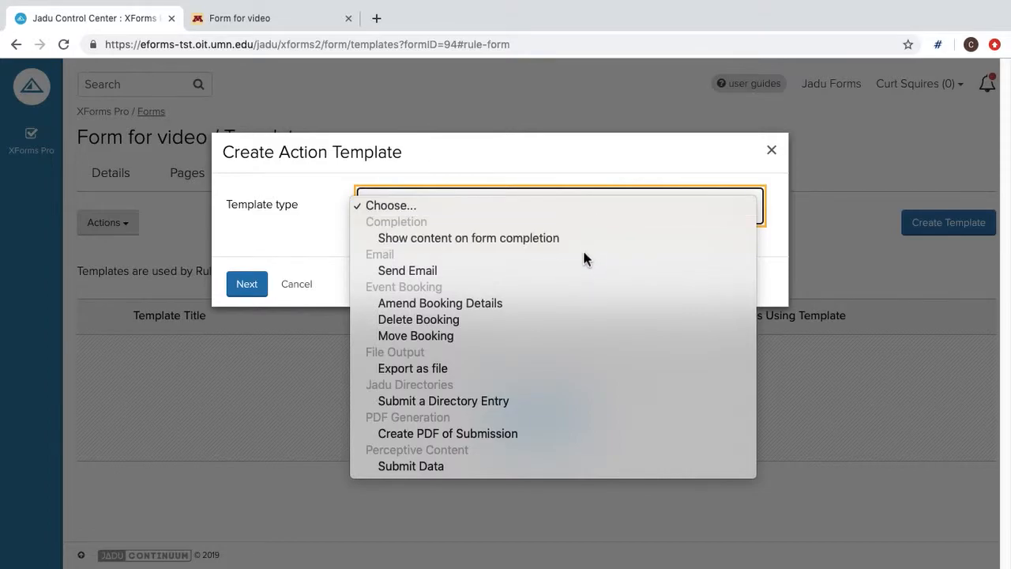
click(577, 271)
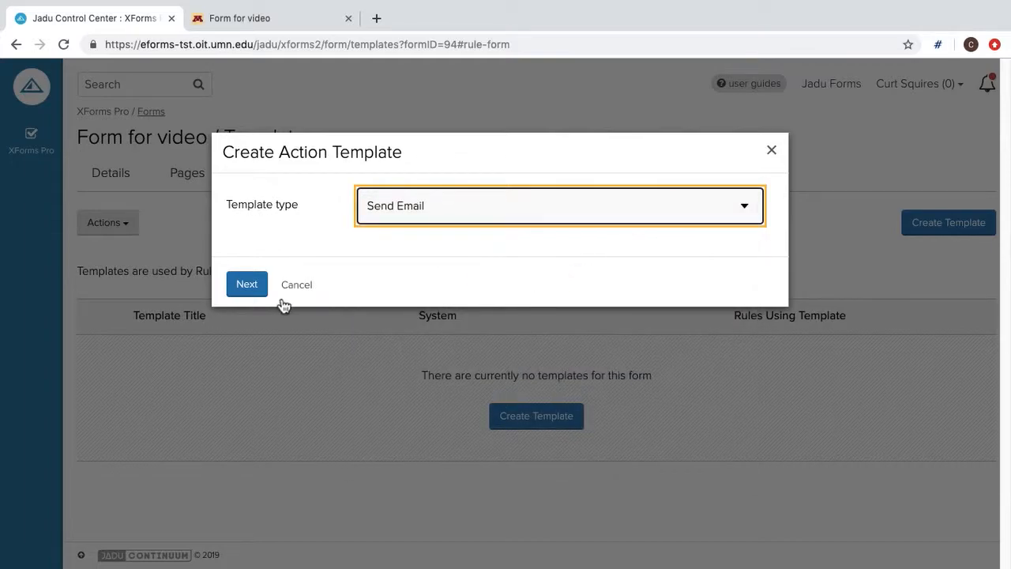
click(249, 286)
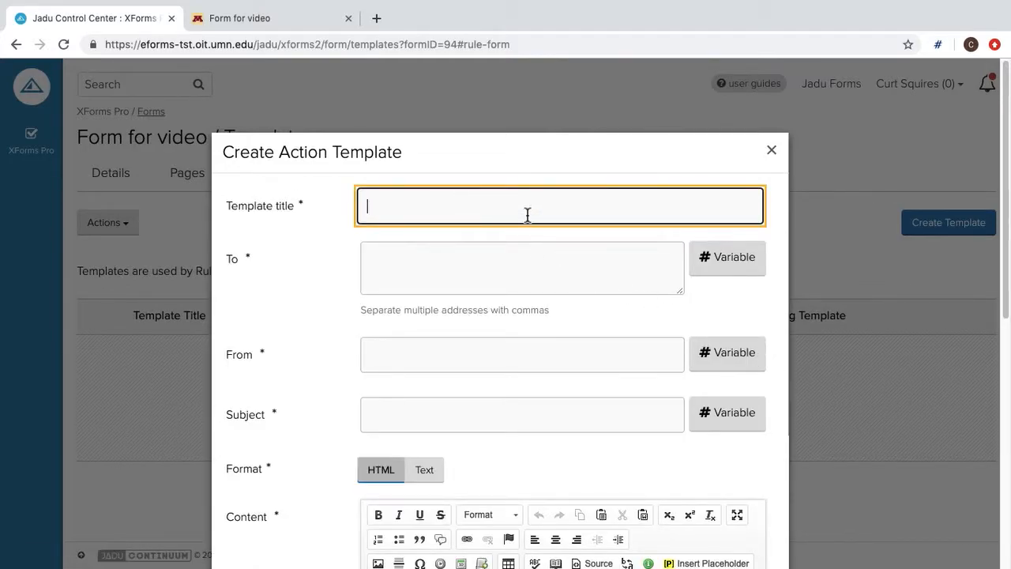
- Title the template 'send email', send To the email answer, enter a sender address, subject the favorite color
text(send email)
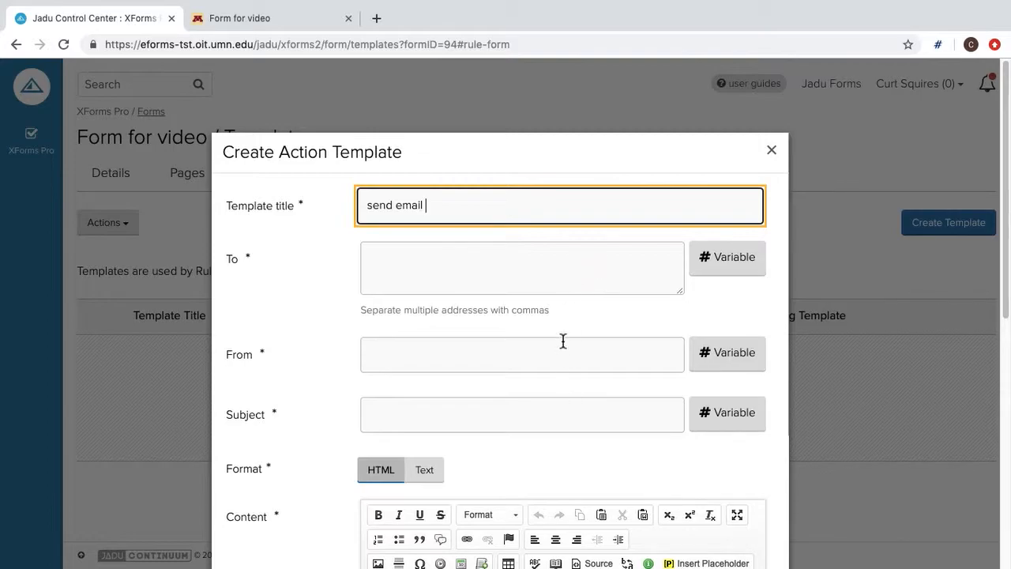
click(730, 260)
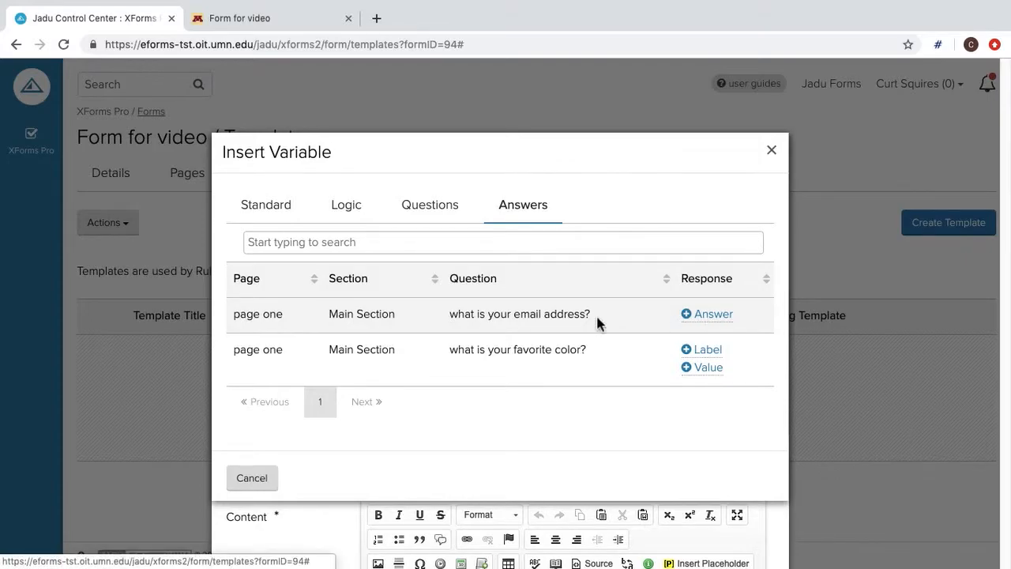
click(713, 314)
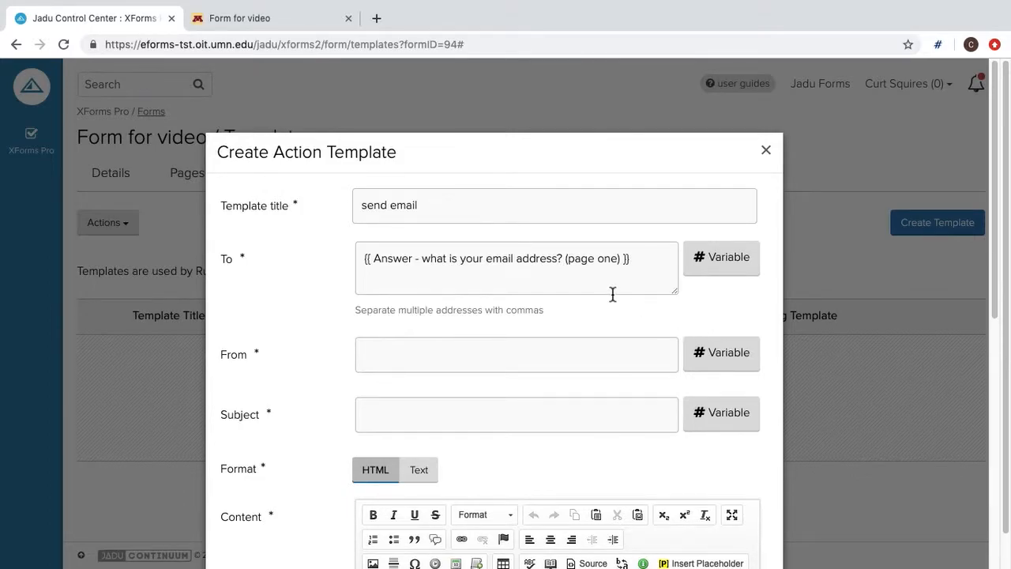
click(600, 356)
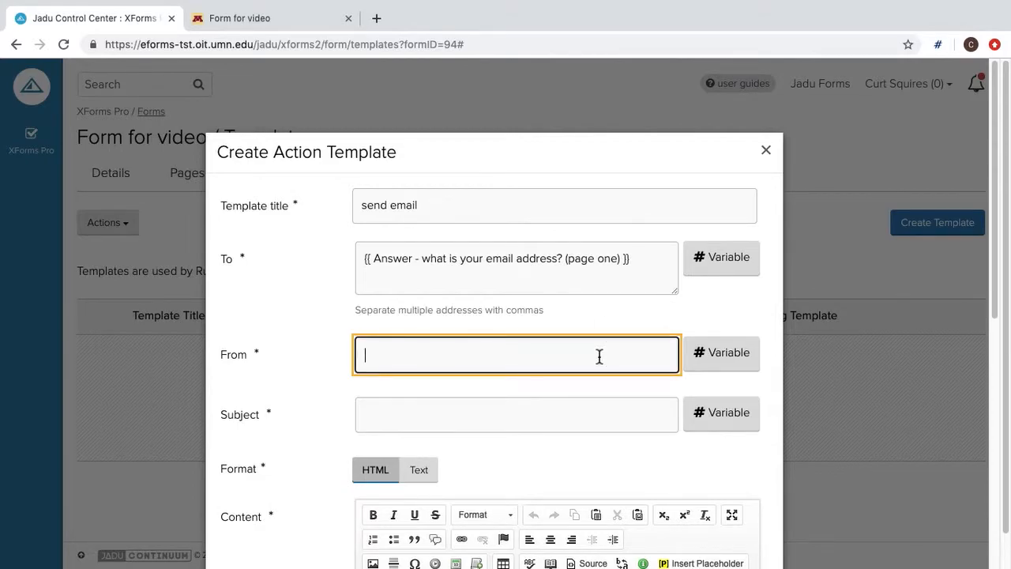
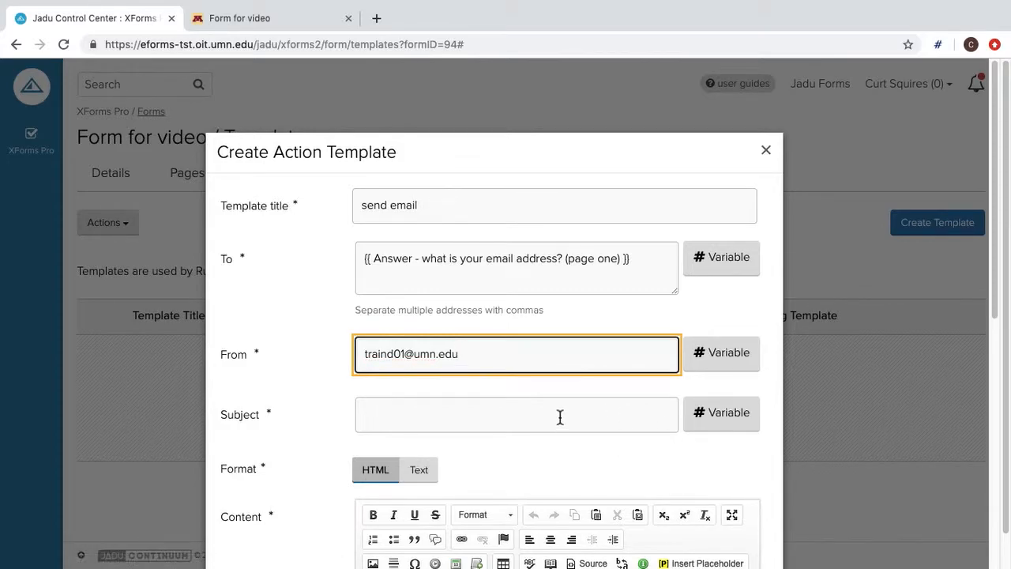
click(730, 415)
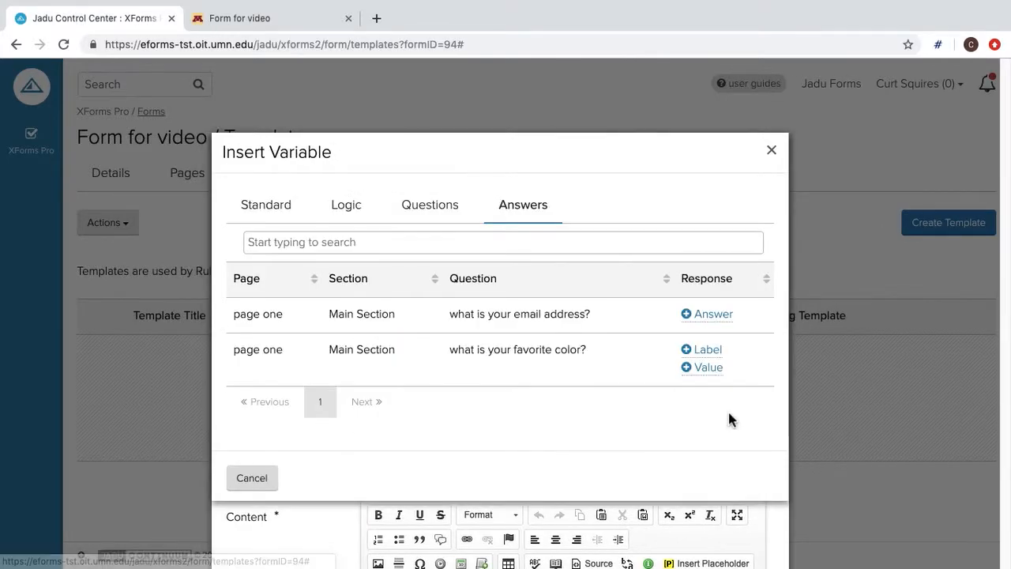
click(708, 369)
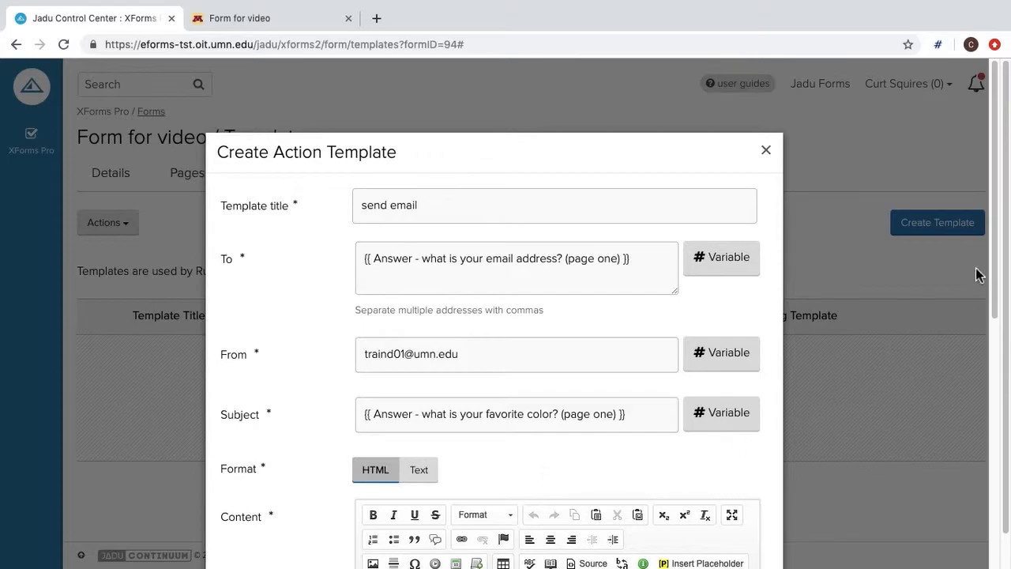
drag(995, 274, 1007, 402)
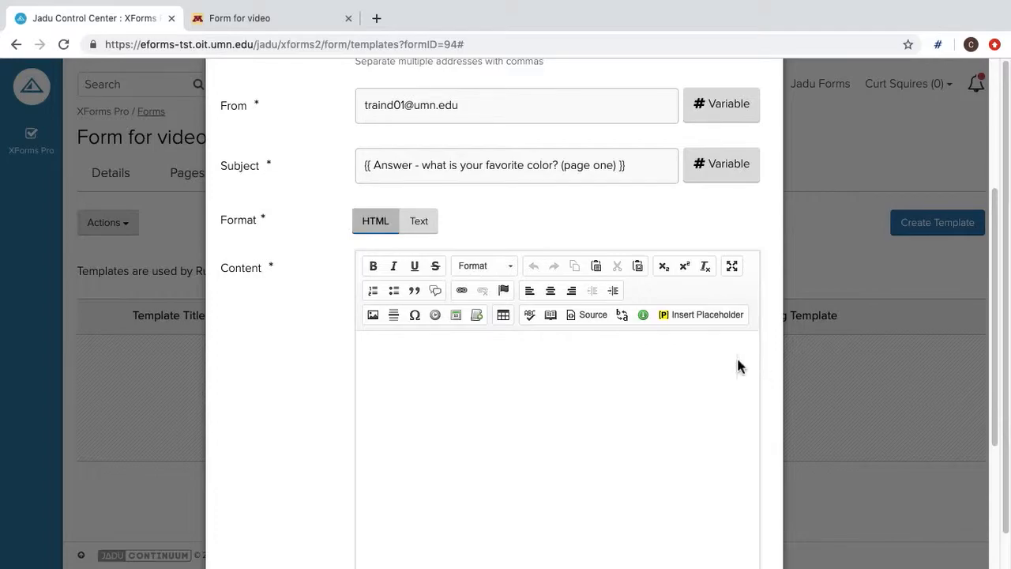
- Write the email body: a pasted opening sentence, then the favorite color value and '!'
click(441, 357)
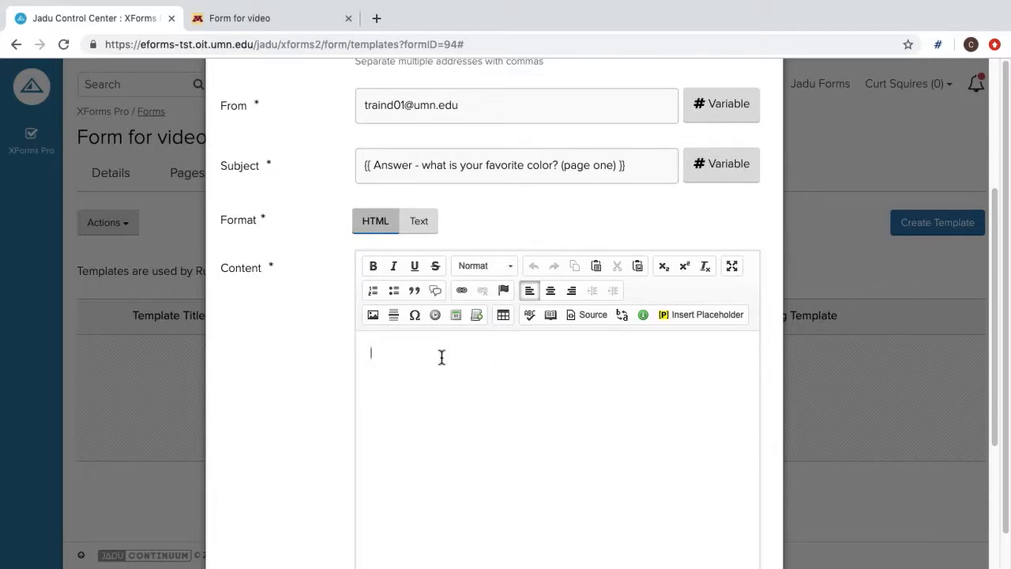
text(We'll send you news about your favorite color,)
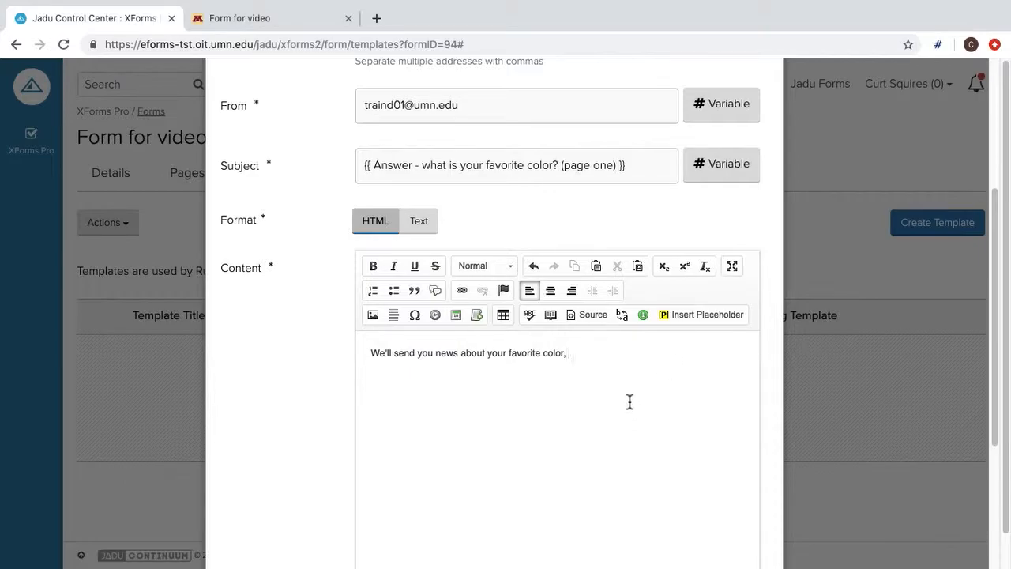
click(691, 317)
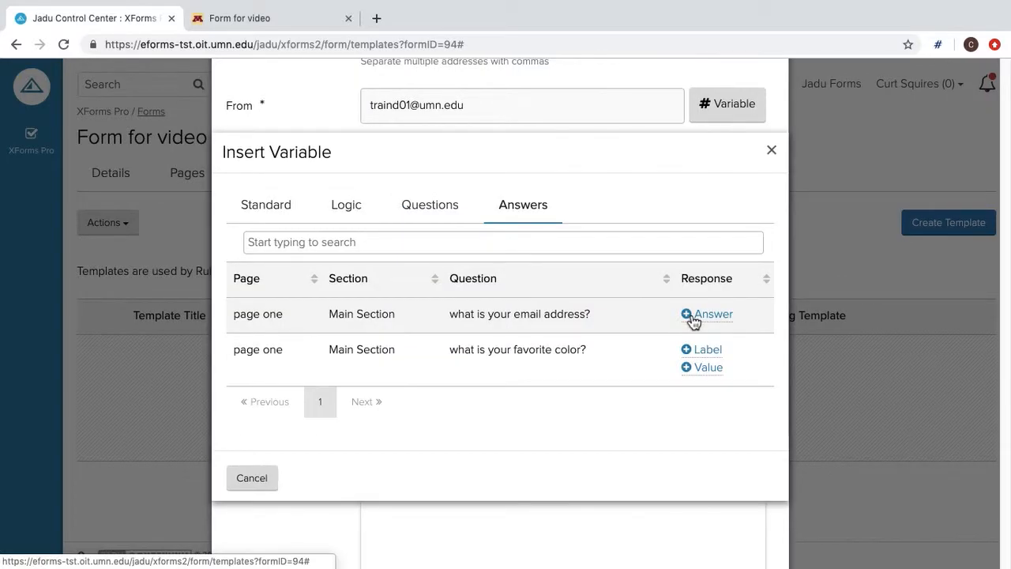
click(709, 367)
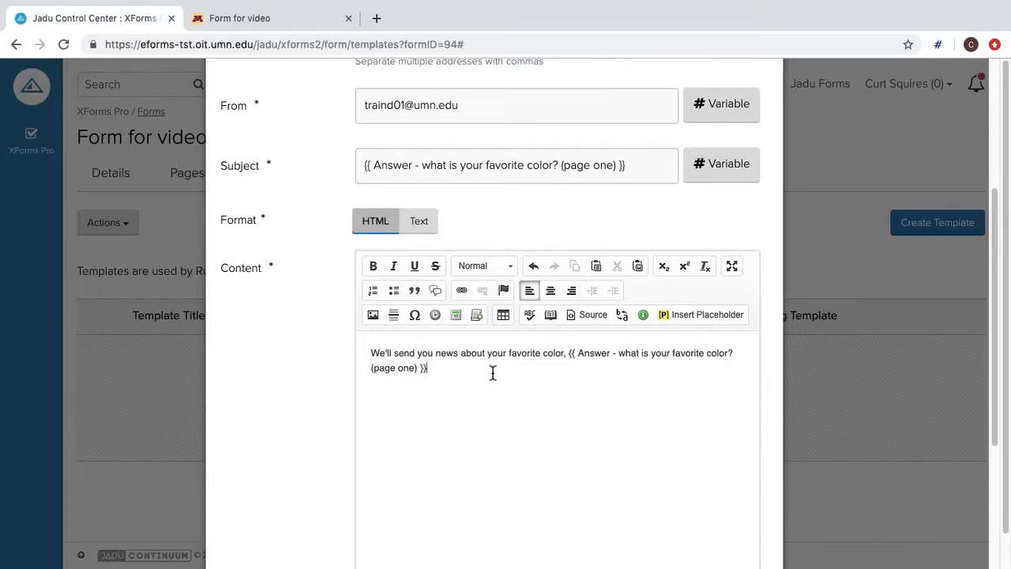
text(!)
- Save the 'send email' template so it appears in the Templates list
drag(996, 384, 995, 506)
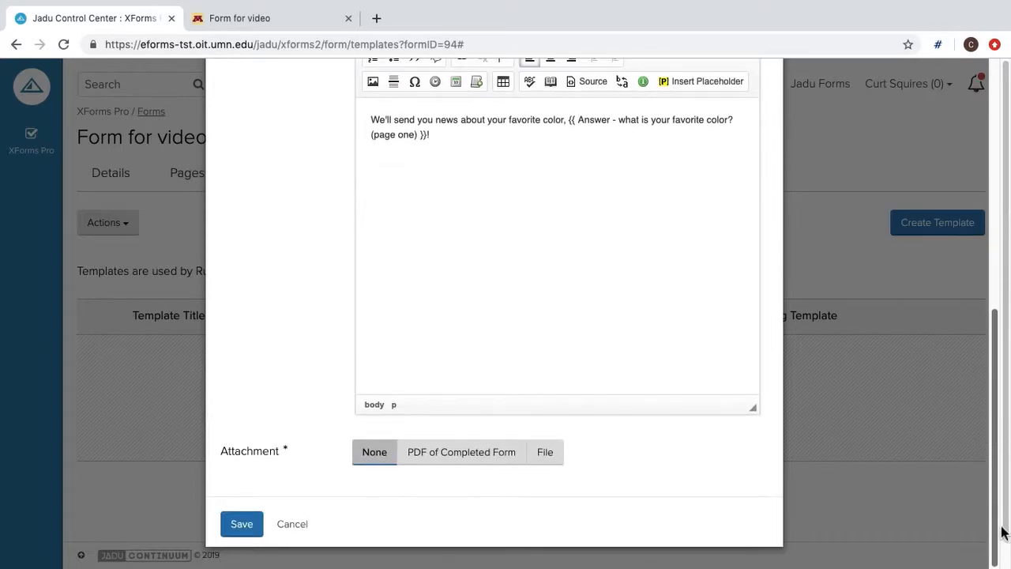
click(243, 532)
click(244, 526)
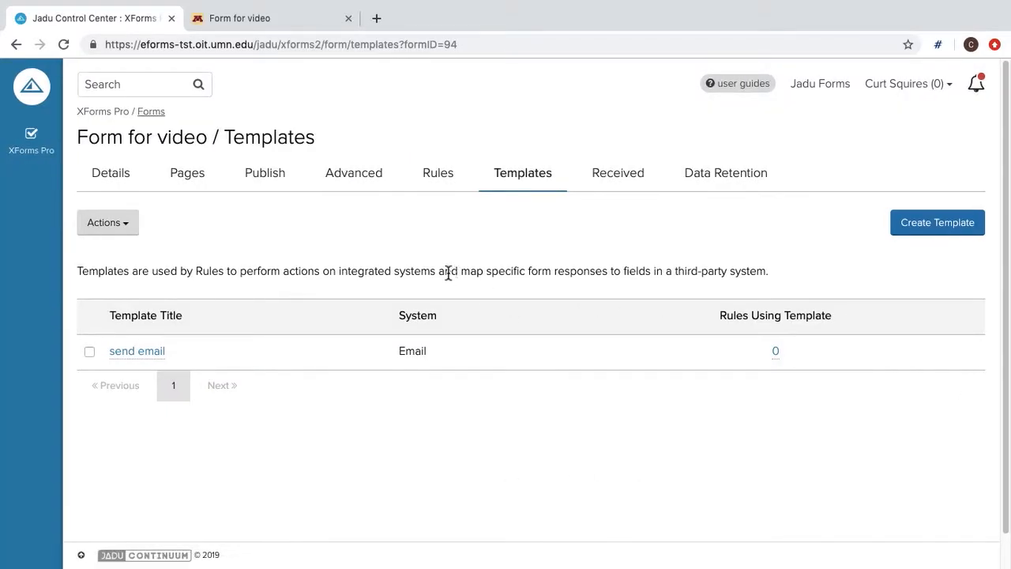
- Create a new rule named 'send form data via email', triggered when the user submits the form
click(439, 176)
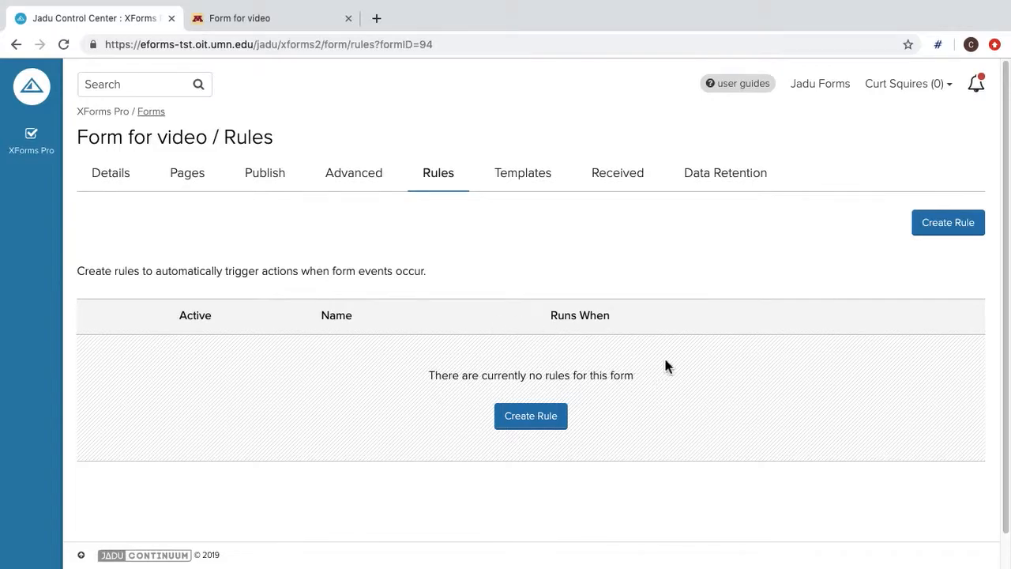
click(533, 423)
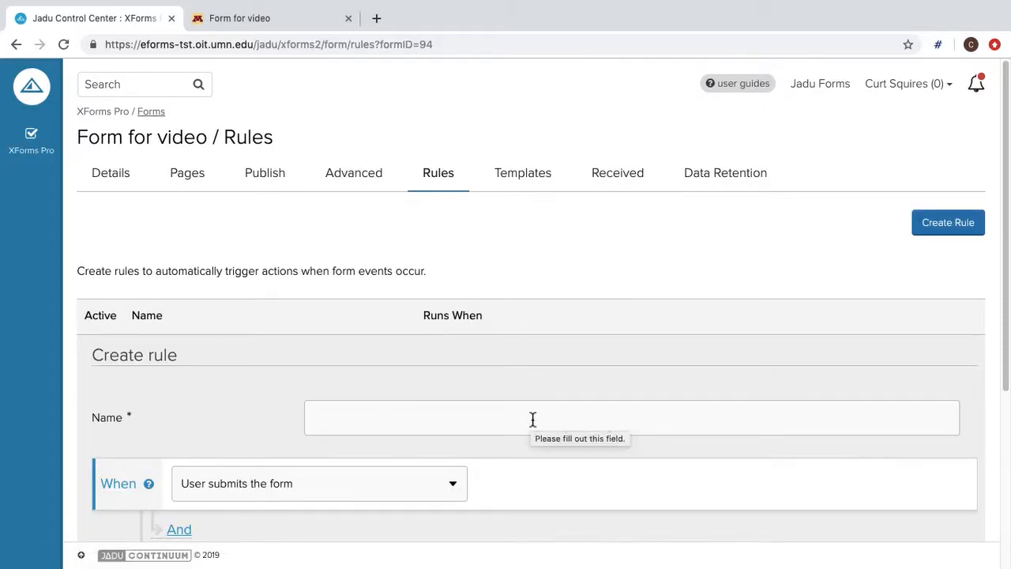
click(432, 425)
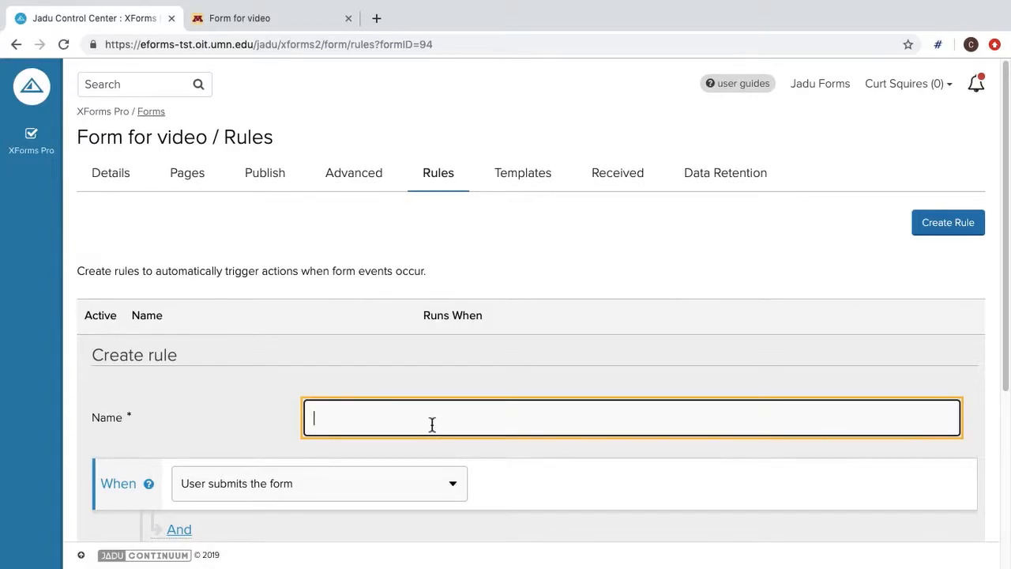
text(send form data via email)
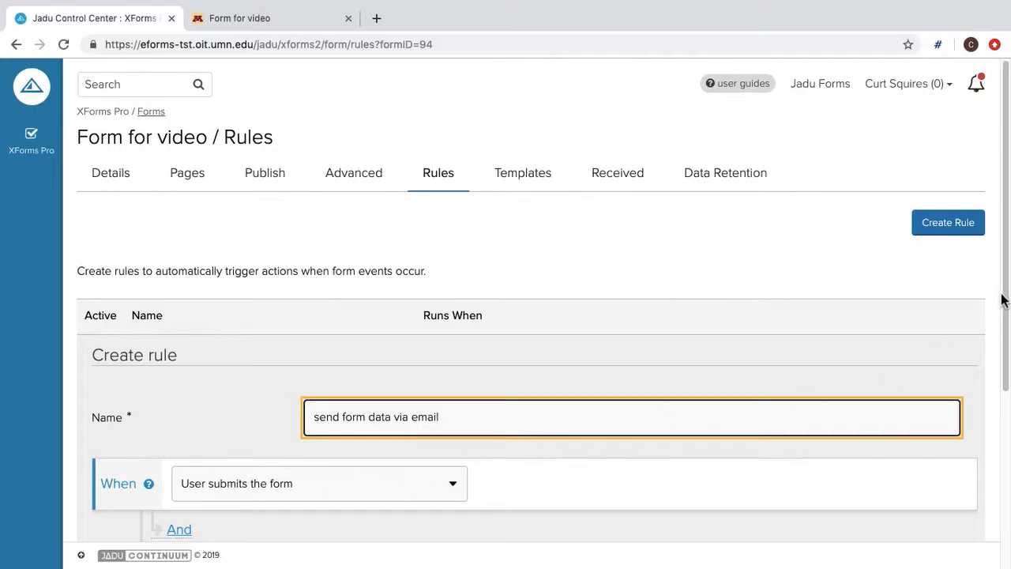
drag(1007, 319, 995, 483)
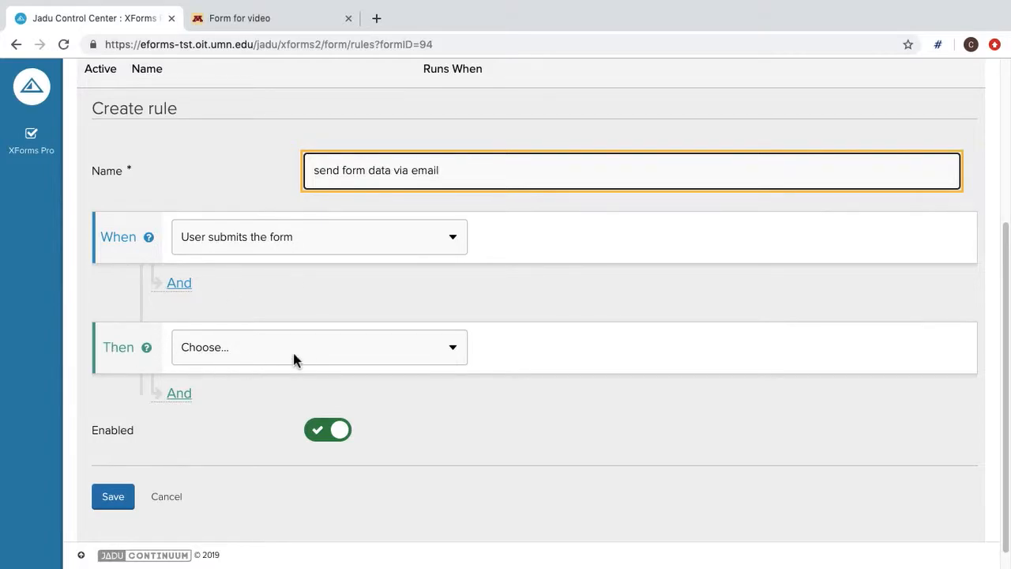
- Set the rule's action to Send Email using the 'send email' template, and save it
click(450, 353)
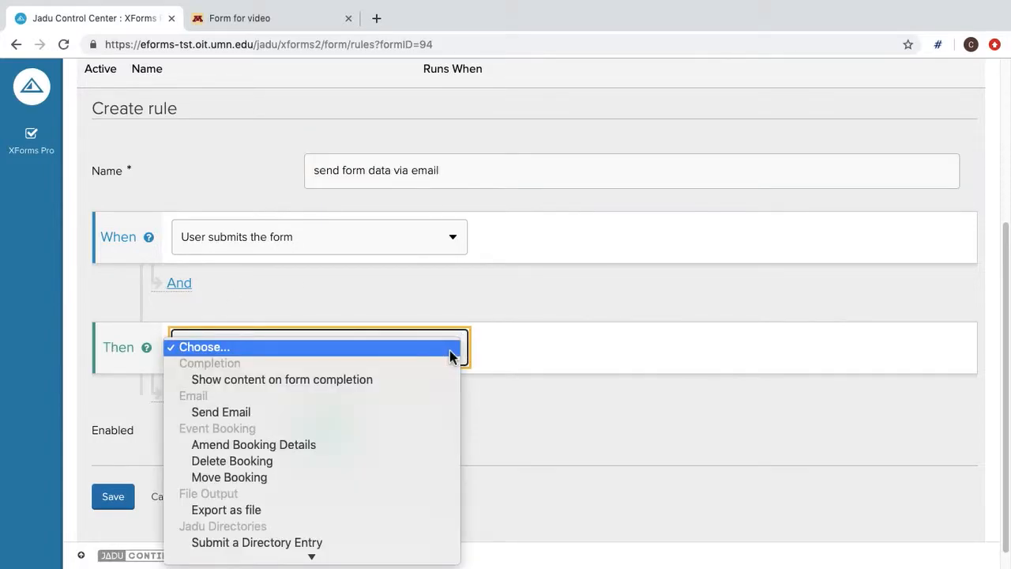
click(439, 414)
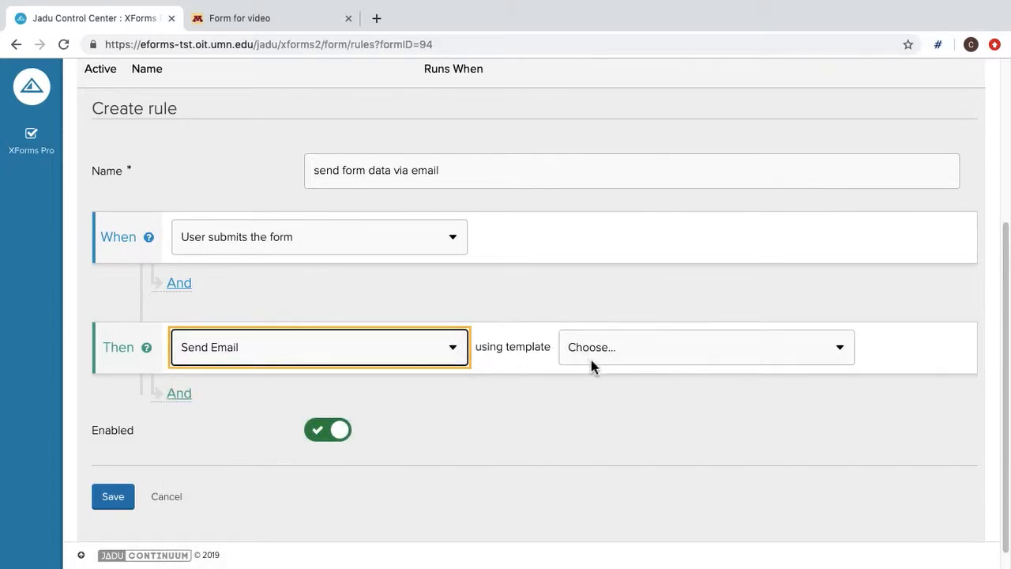
click(640, 354)
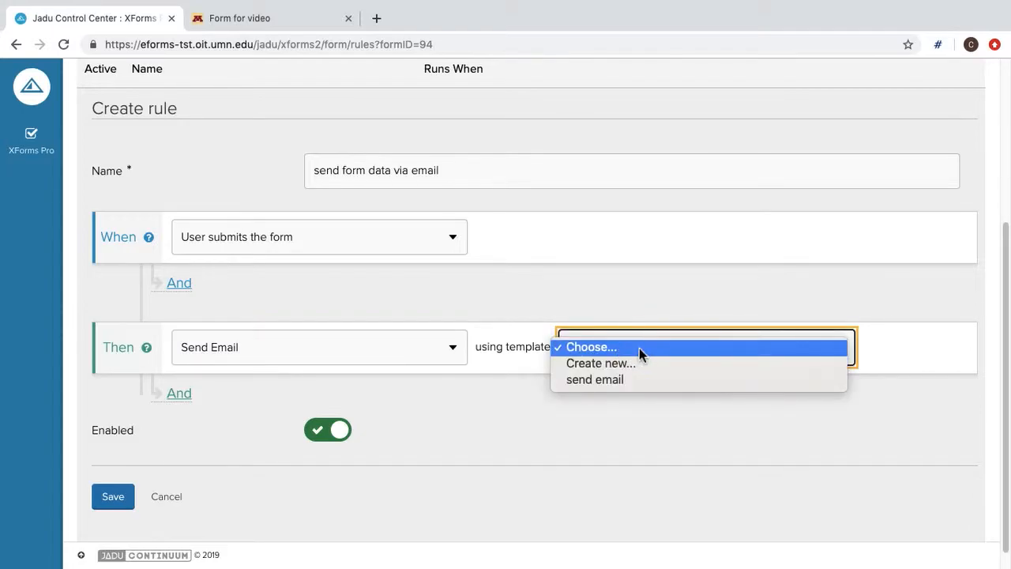
click(640, 379)
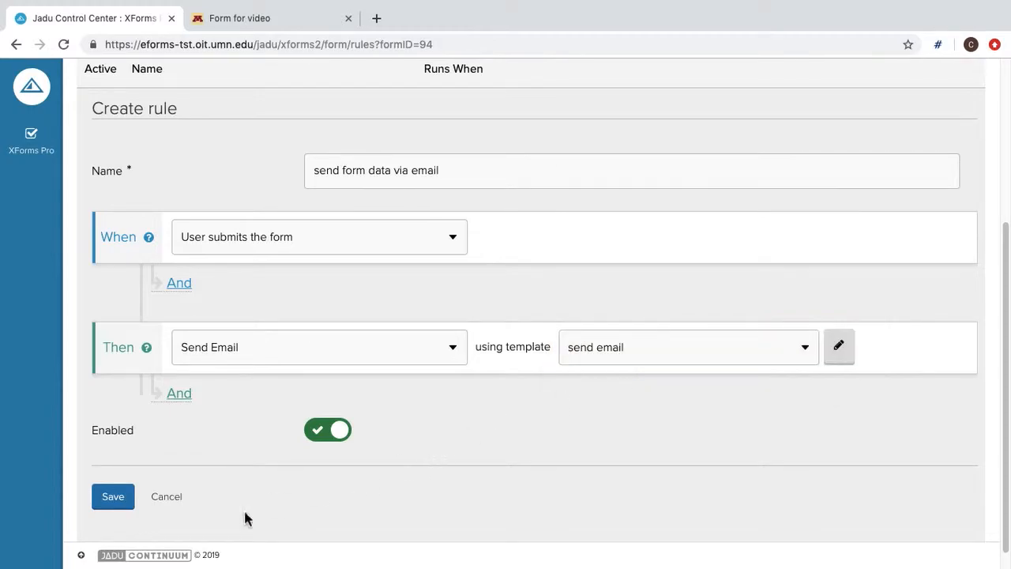
click(116, 506)
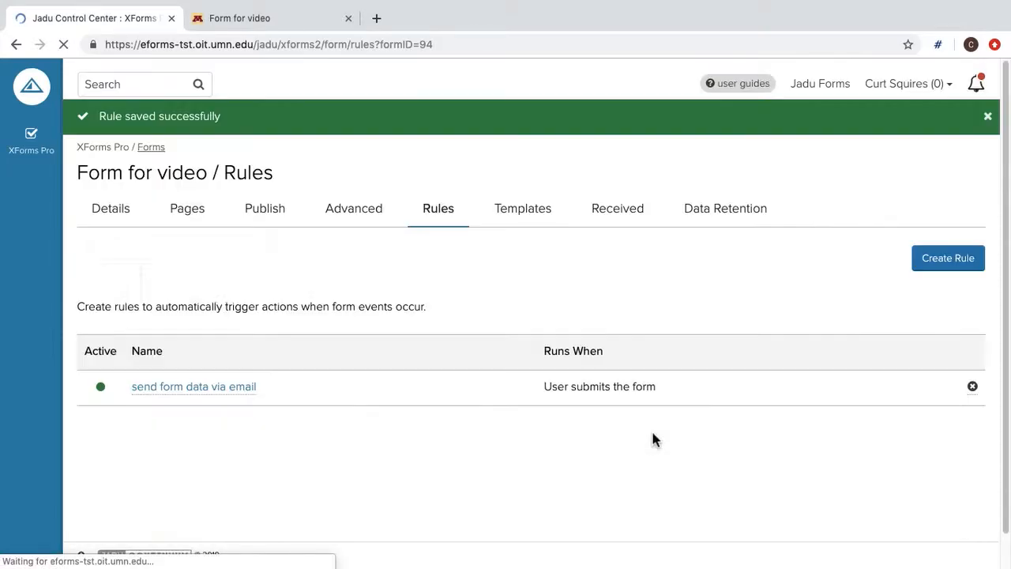
drag(1007, 403, 1007, 470)
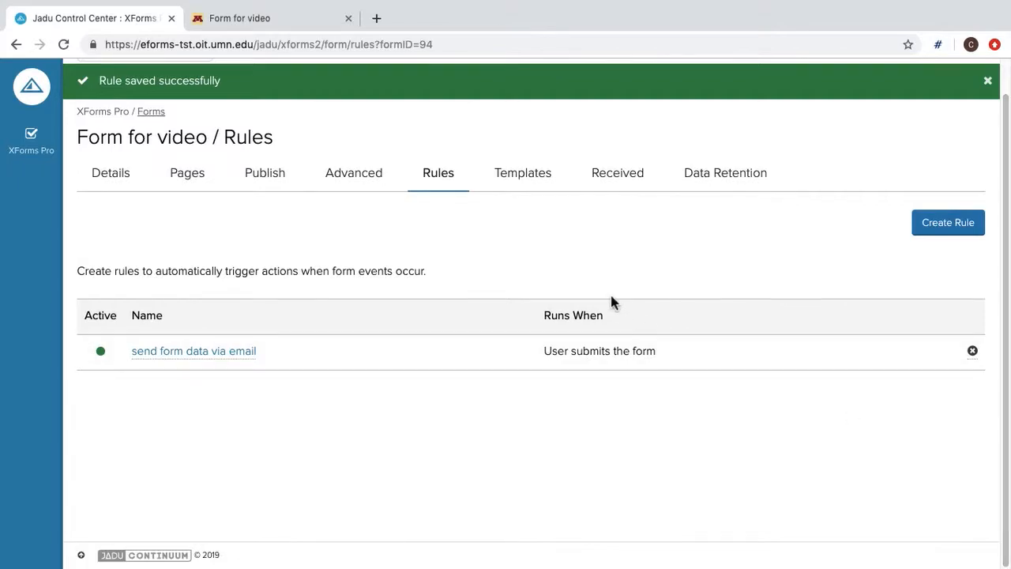
- Open the live form, enter a test email address, choose gold, and submit it
click(264, 181)
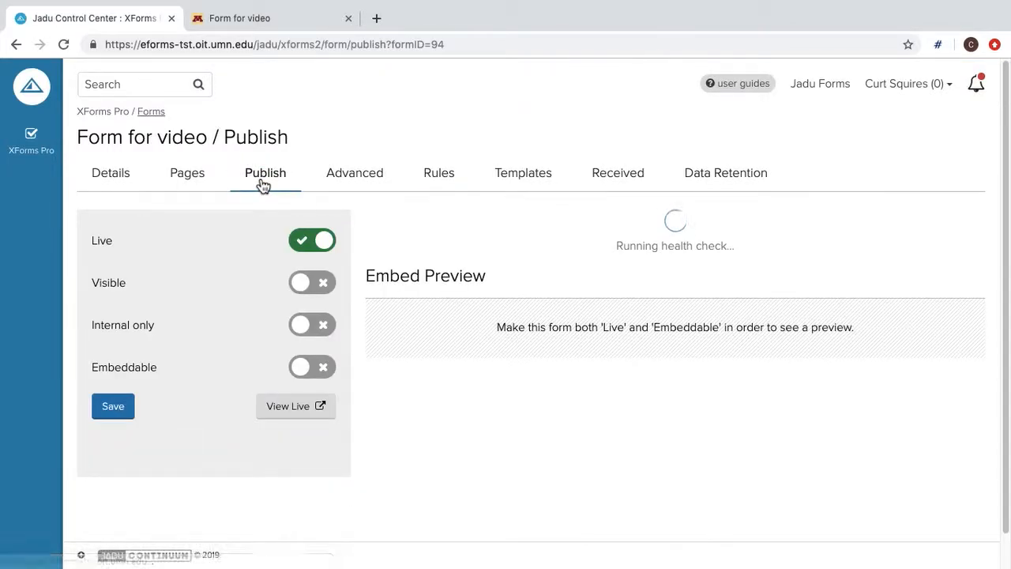
click(304, 405)
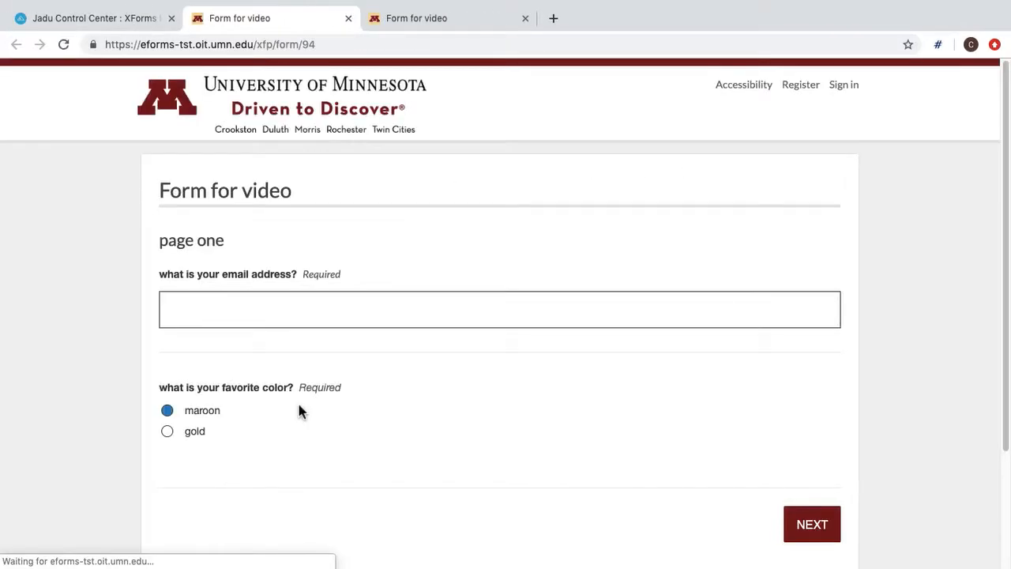
click(301, 318)
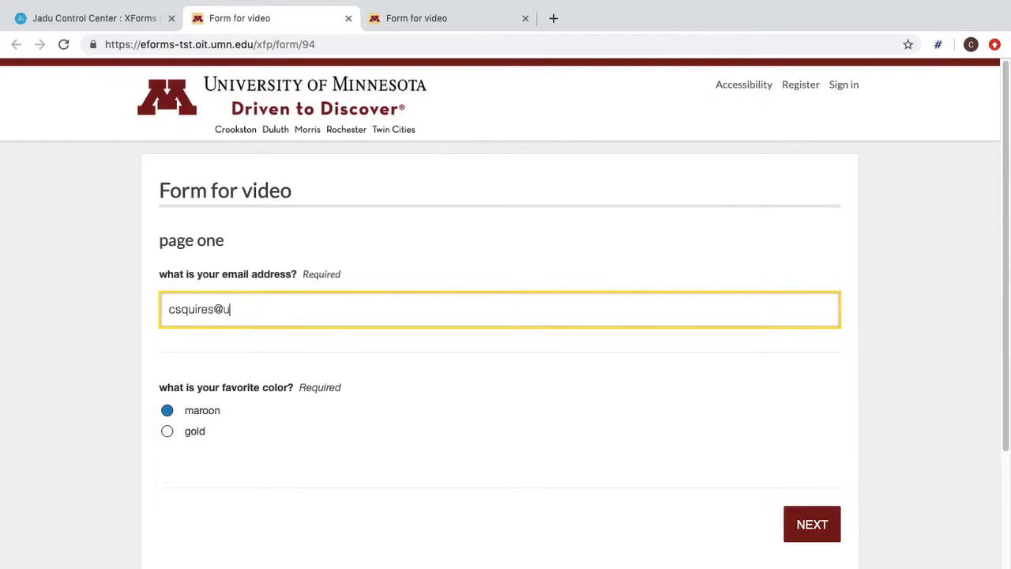
click(168, 434)
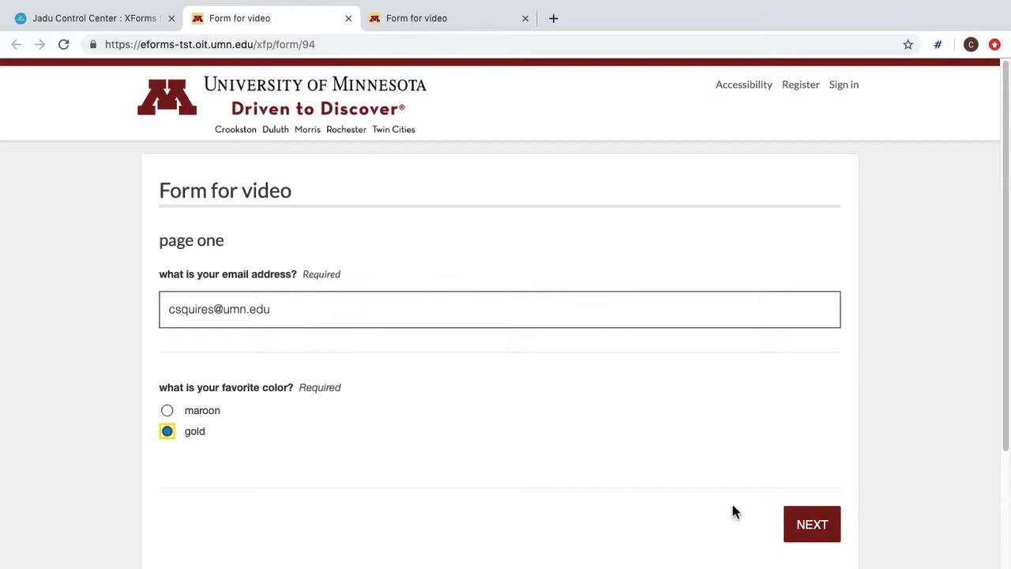
click(817, 522)
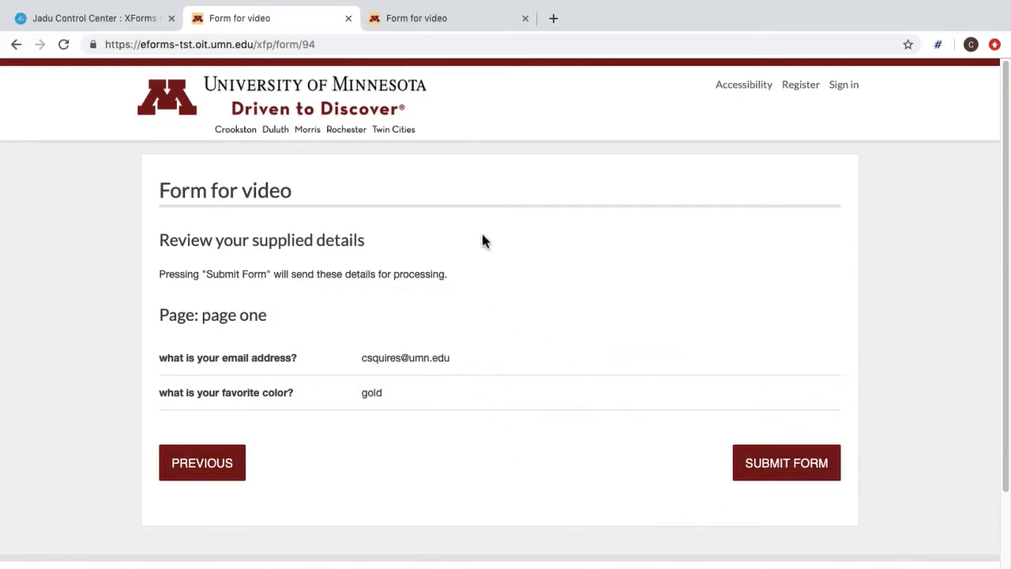
click(776, 474)
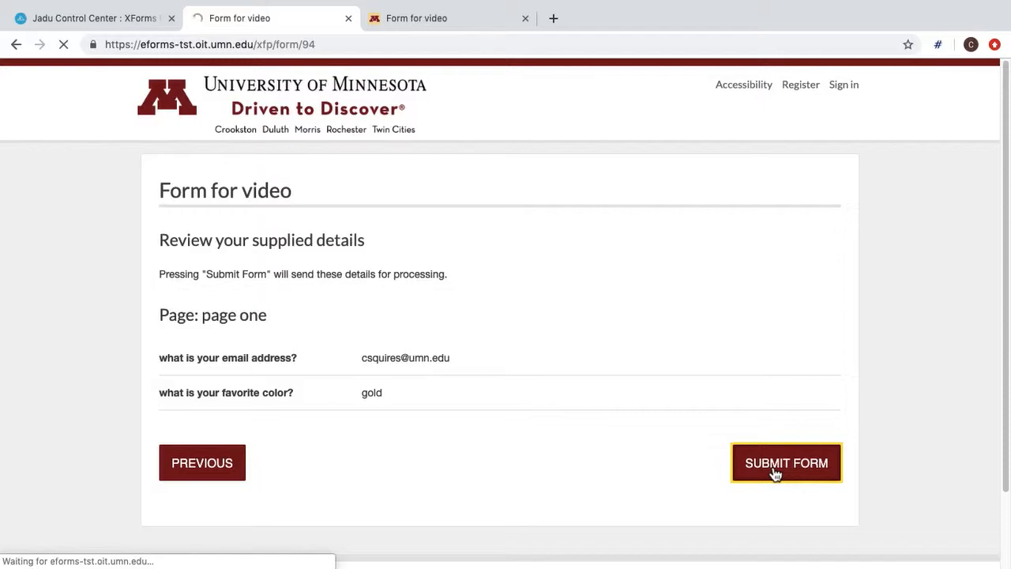